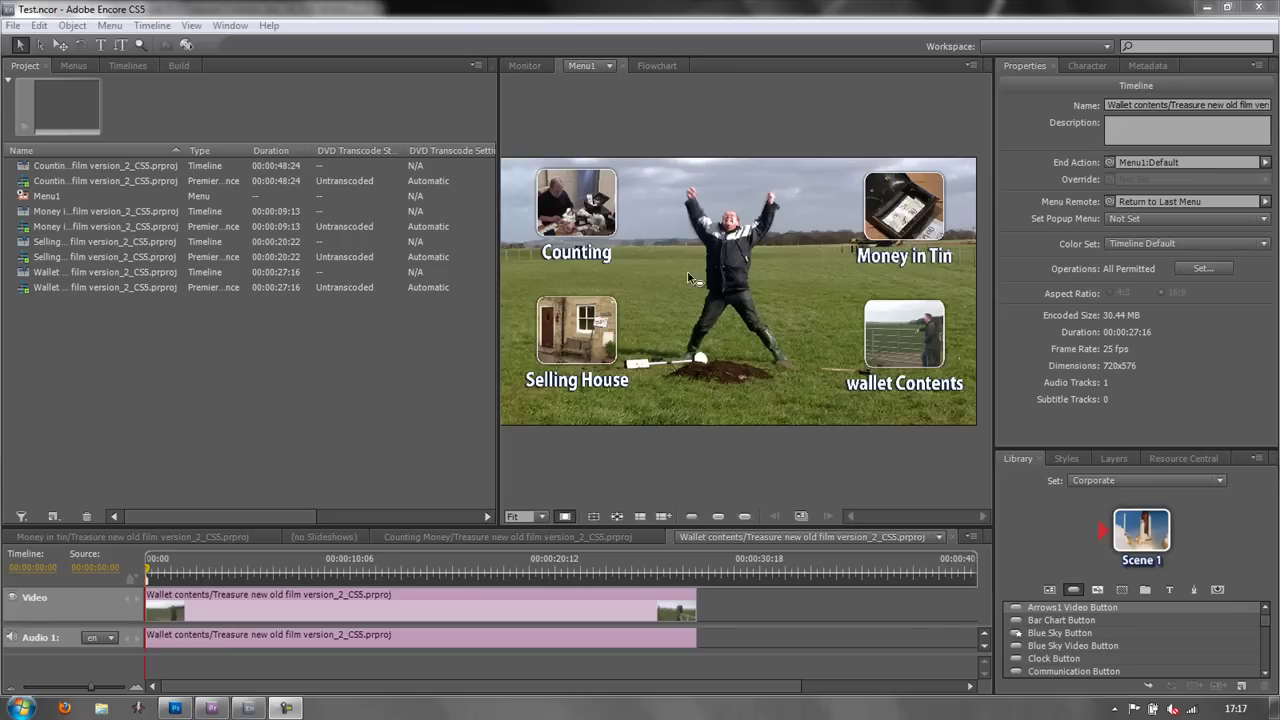
Step: Import the 'earth to daff' video clip into the project as a new asset
{"action": "left_click", "coordinate": [17, 44]}
{"action": "double_click", "coordinate": [177, 386]}
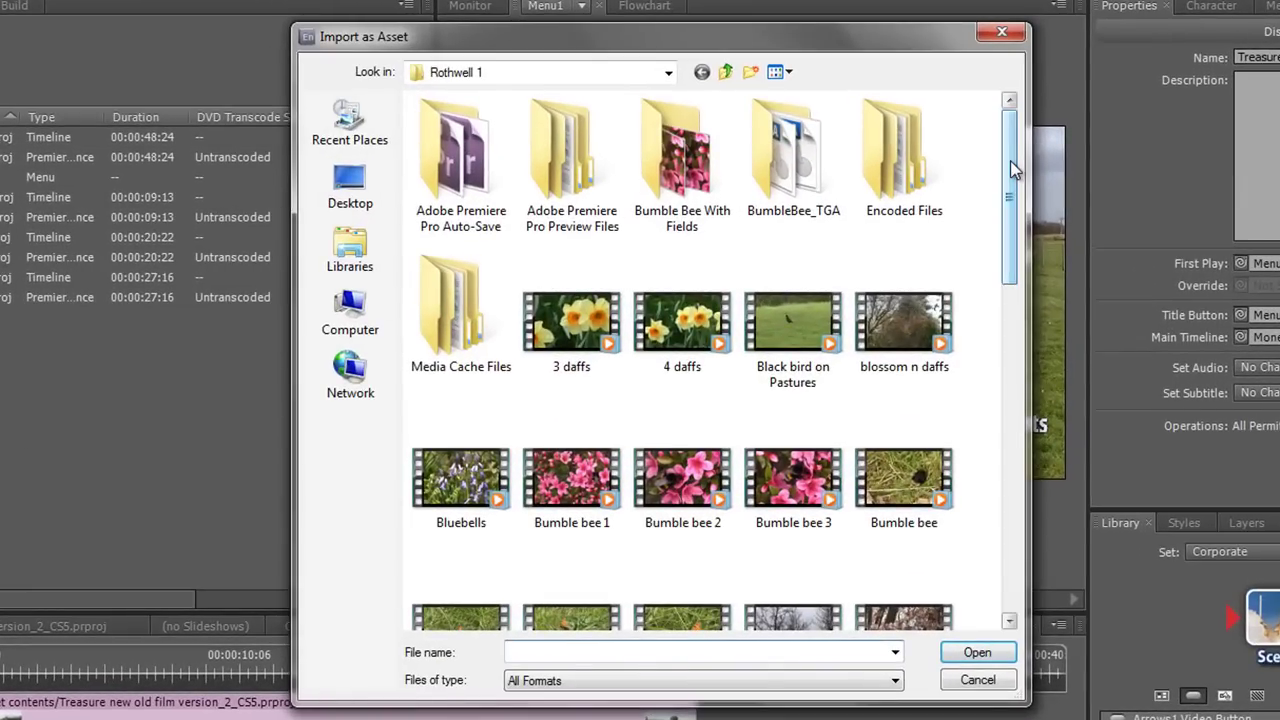
{"action": "left_click_drag", "start_coordinate": [1009, 160], "coordinate": [1004, 302]}
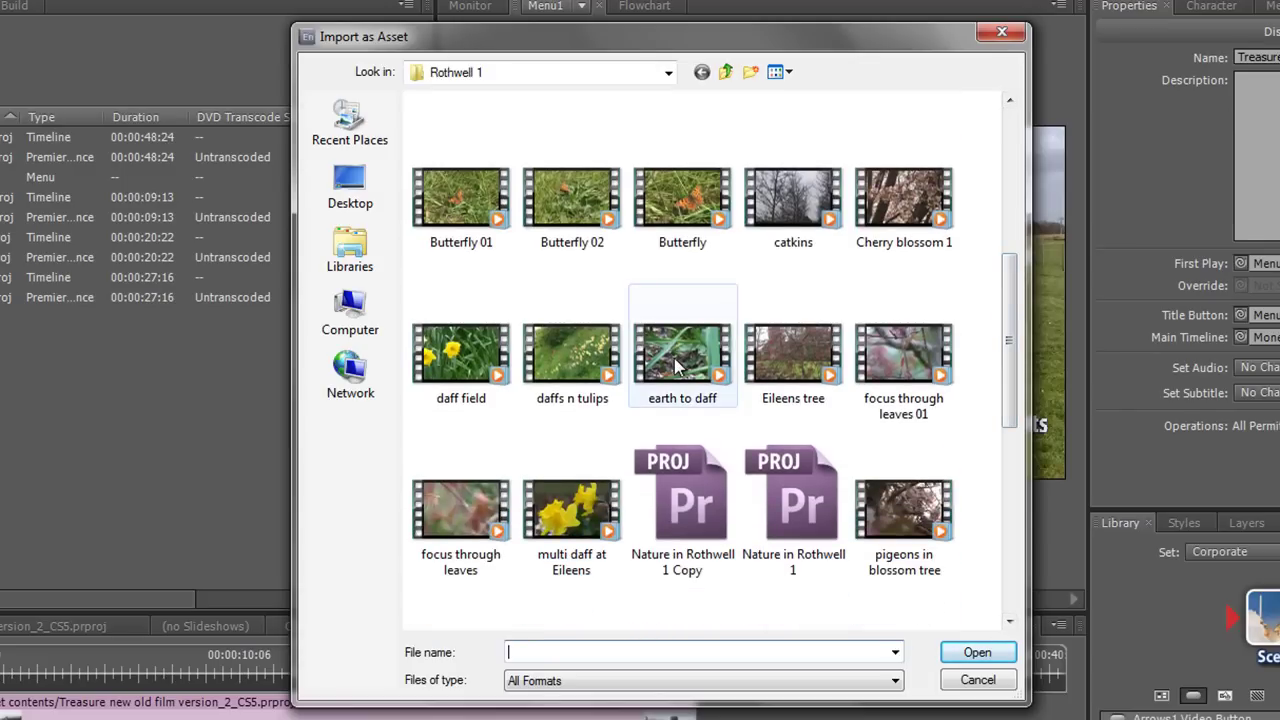
{"action": "double_click", "coordinate": [674, 358]}
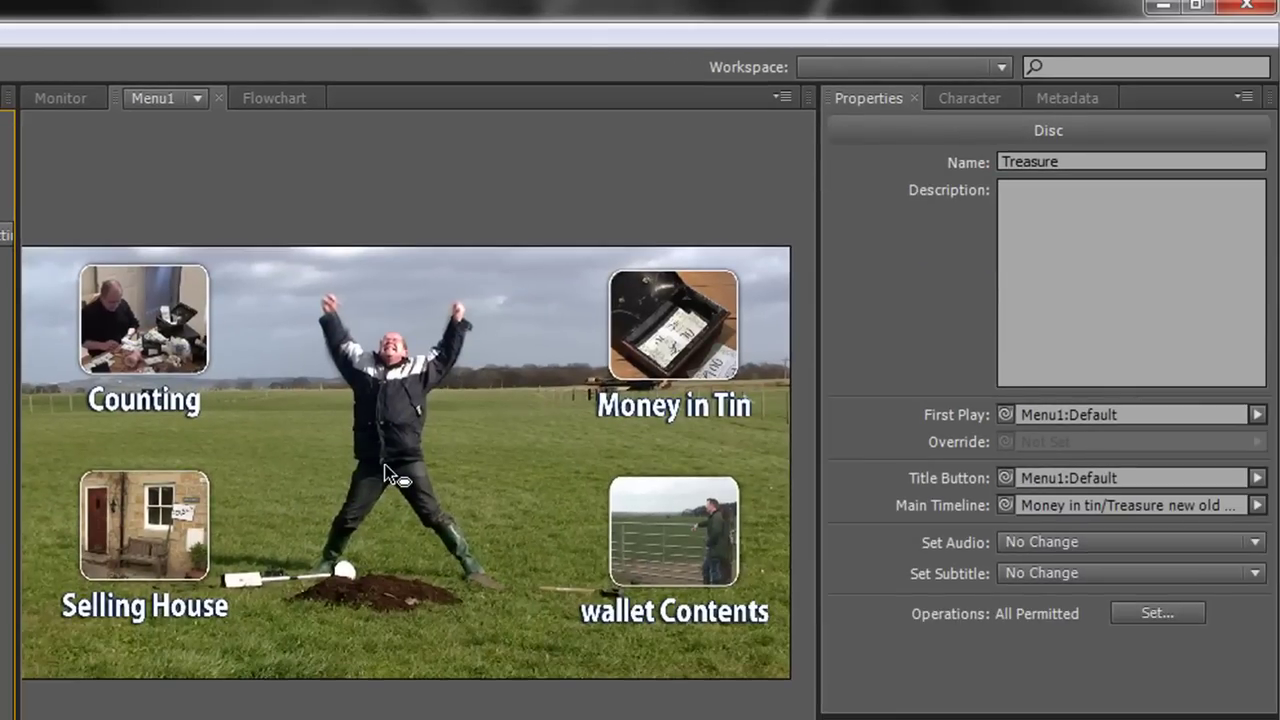
Step: Select Menu1 and show its Motion properties, where video and audio are still Nothing
{"action": "left_click", "coordinate": [388, 465]}
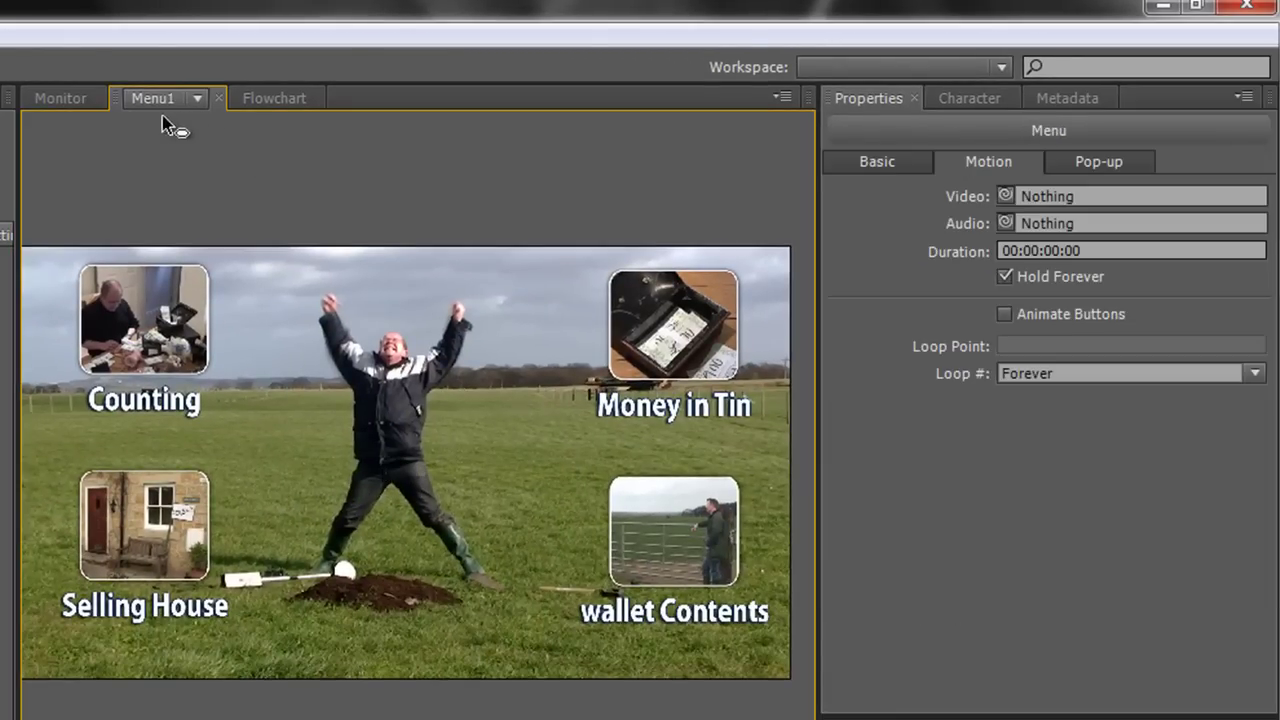
{"action": "left_click", "coordinate": [40, 97]}
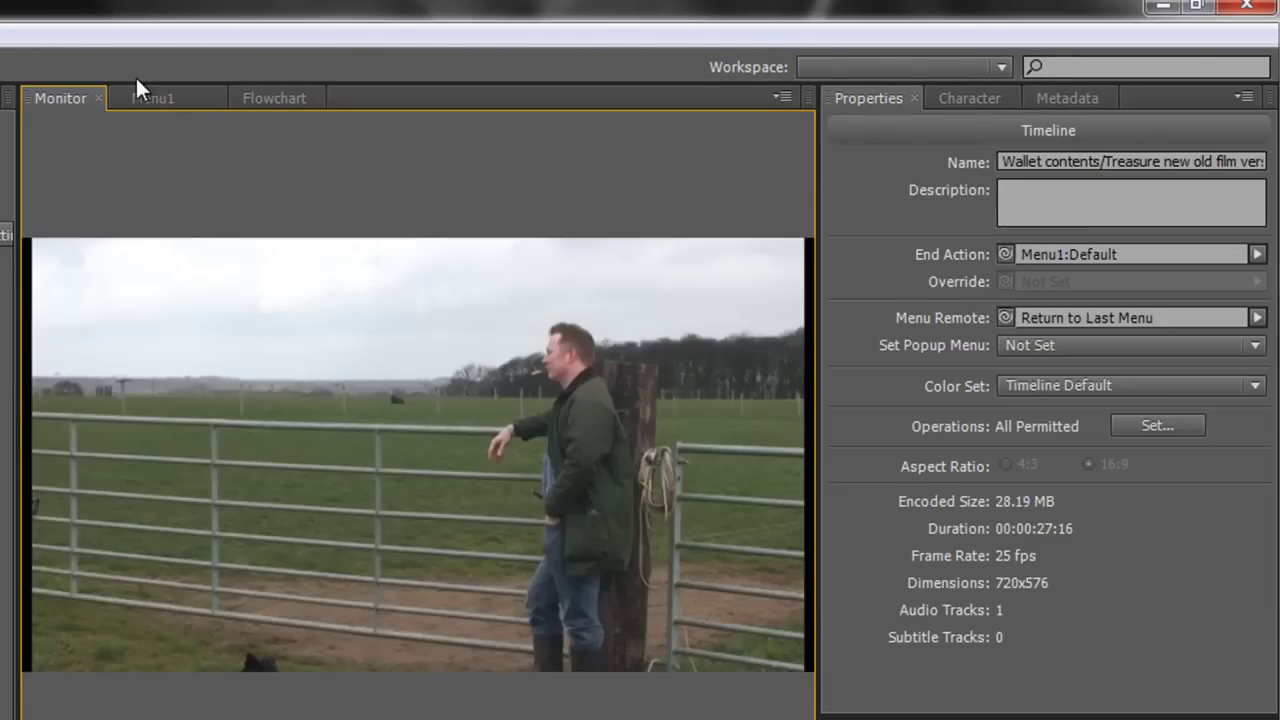
{"action": "left_click", "coordinate": [158, 100]}
{"action": "left_click", "coordinate": [257, 100]}
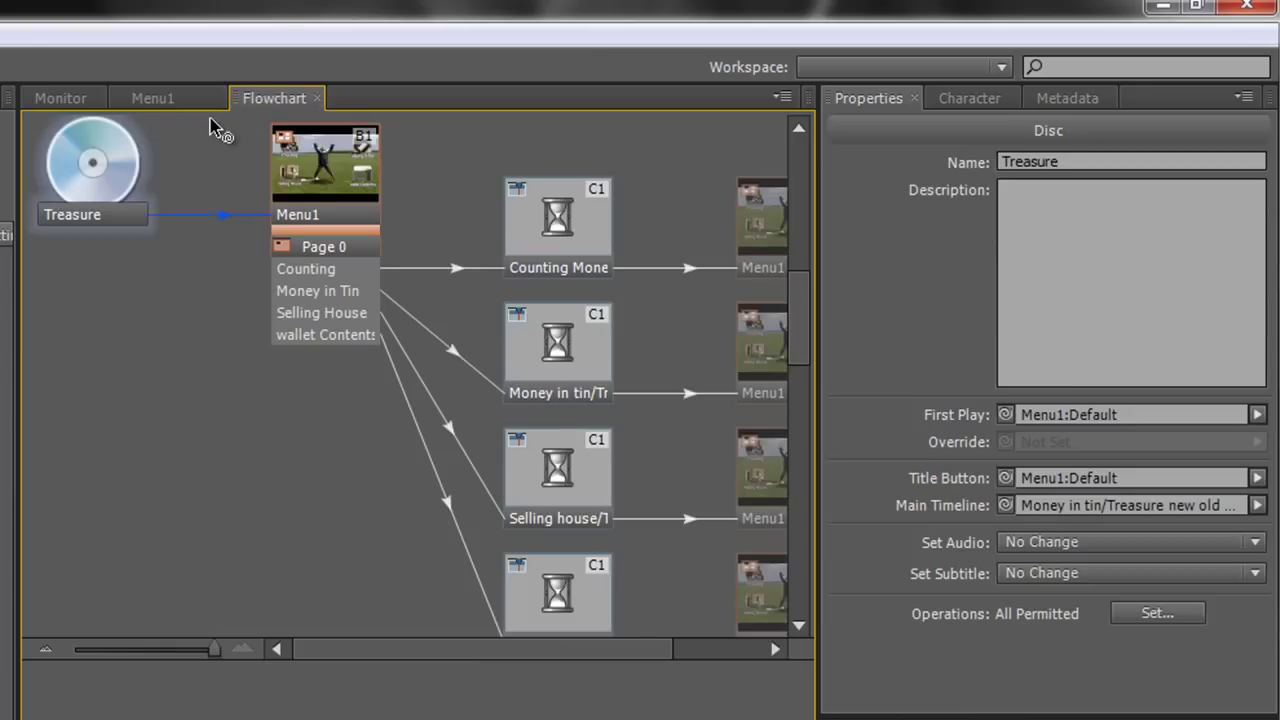
{"action": "left_click", "coordinate": [316, 172]}
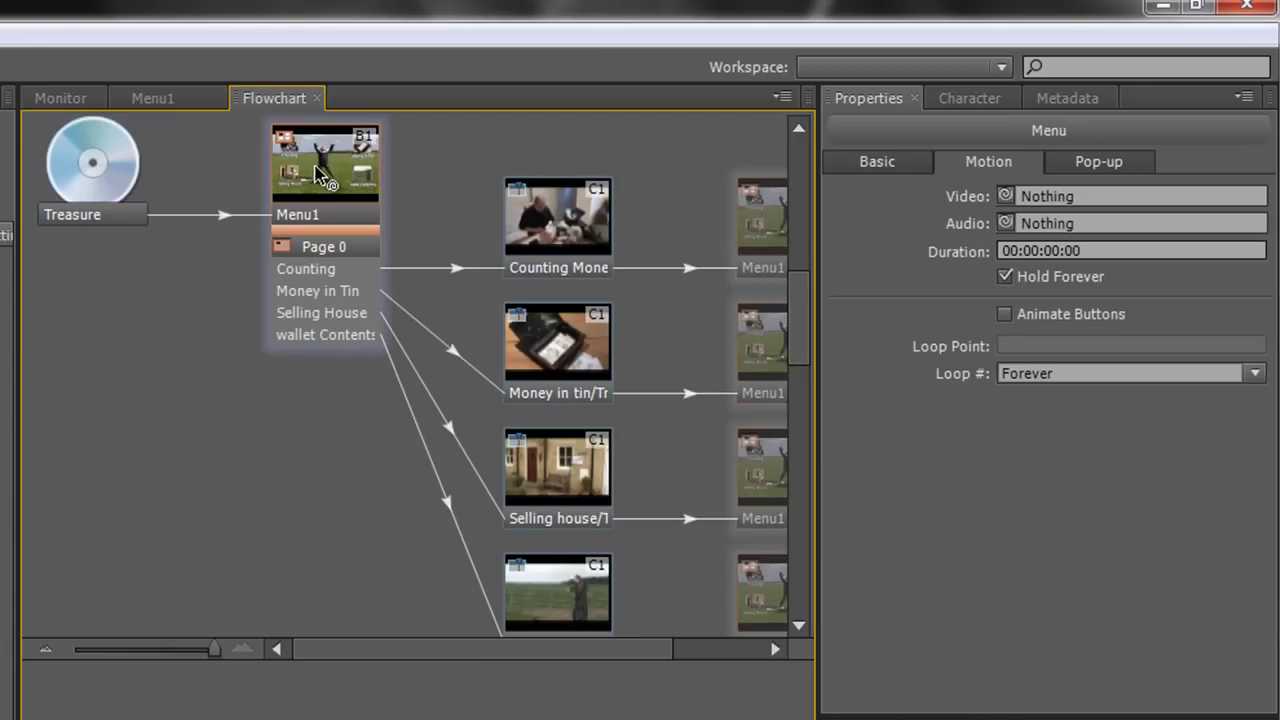
{"action": "left_click", "coordinate": [152, 98]}
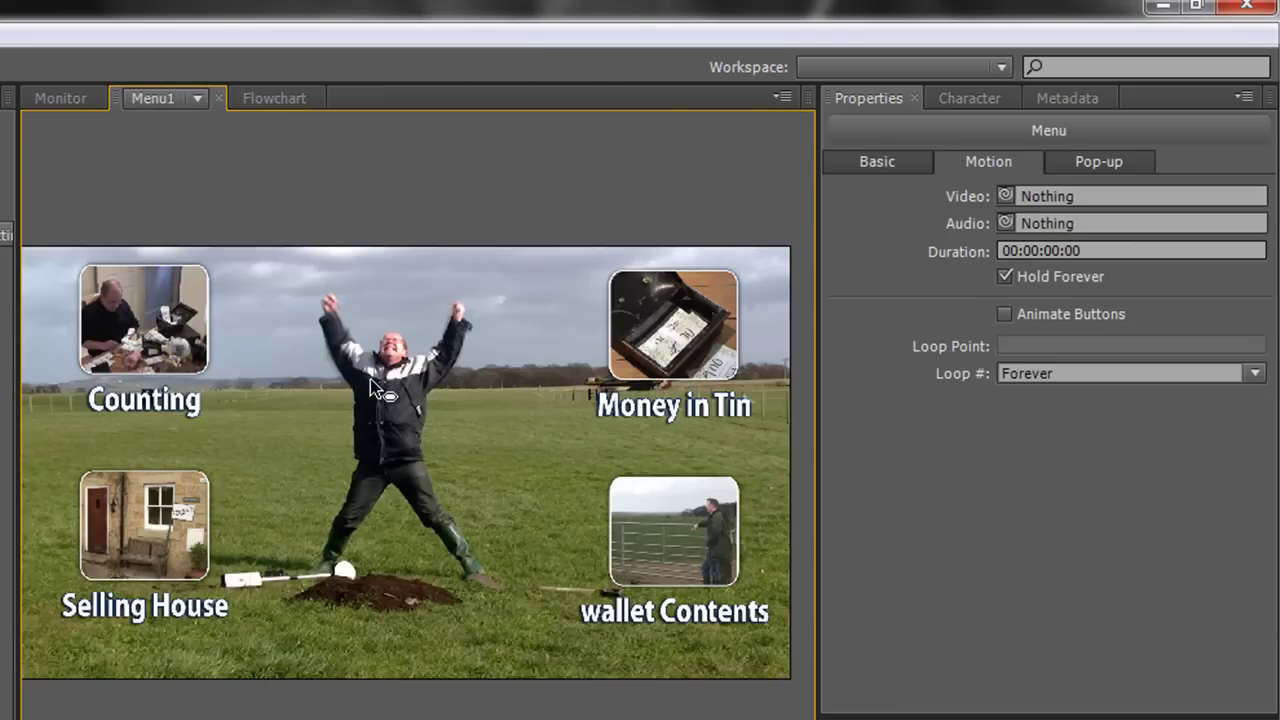
{"action": "left_click", "coordinate": [890, 160]}
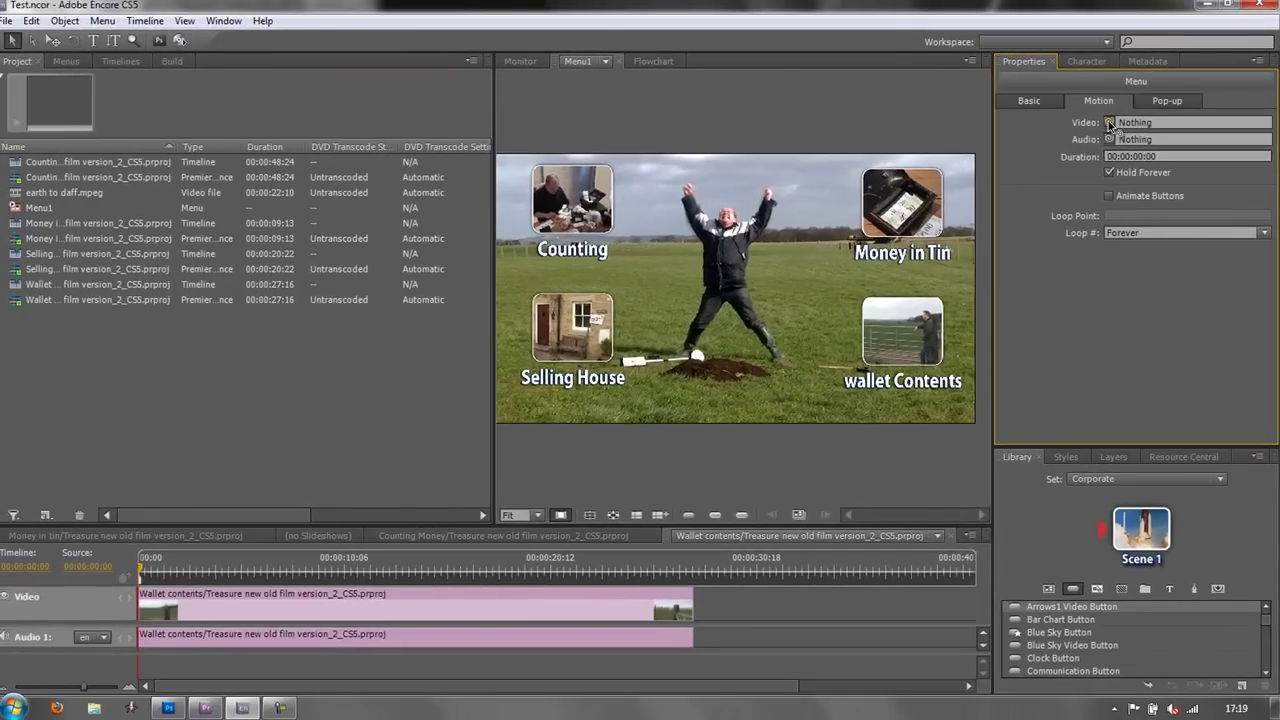
Step: Link Menu1's Motion video to earth to daff.mpeg, giving a 00:00:22:10 duration
{"action": "left_click_drag", "start_coordinate": [1109, 122], "coordinate": [61, 197]}
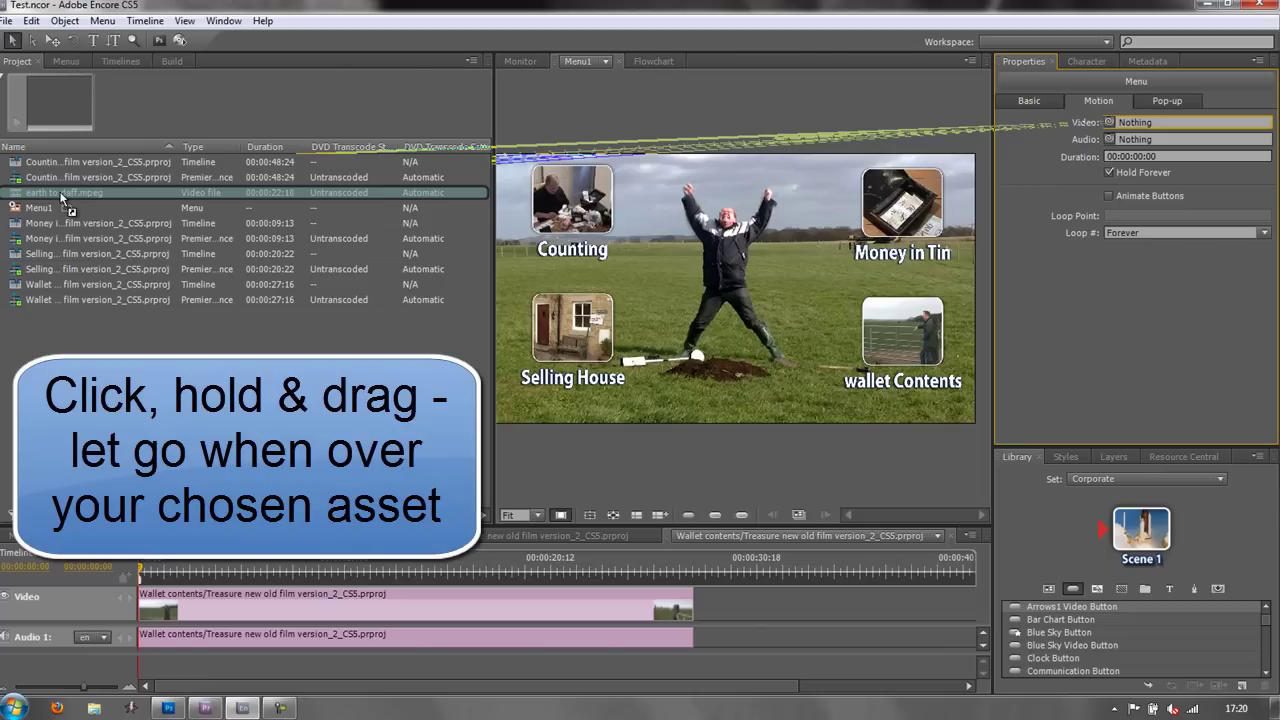
{"action": "left_click_drag", "start_coordinate": [61, 197], "coordinate": [69, 166]}
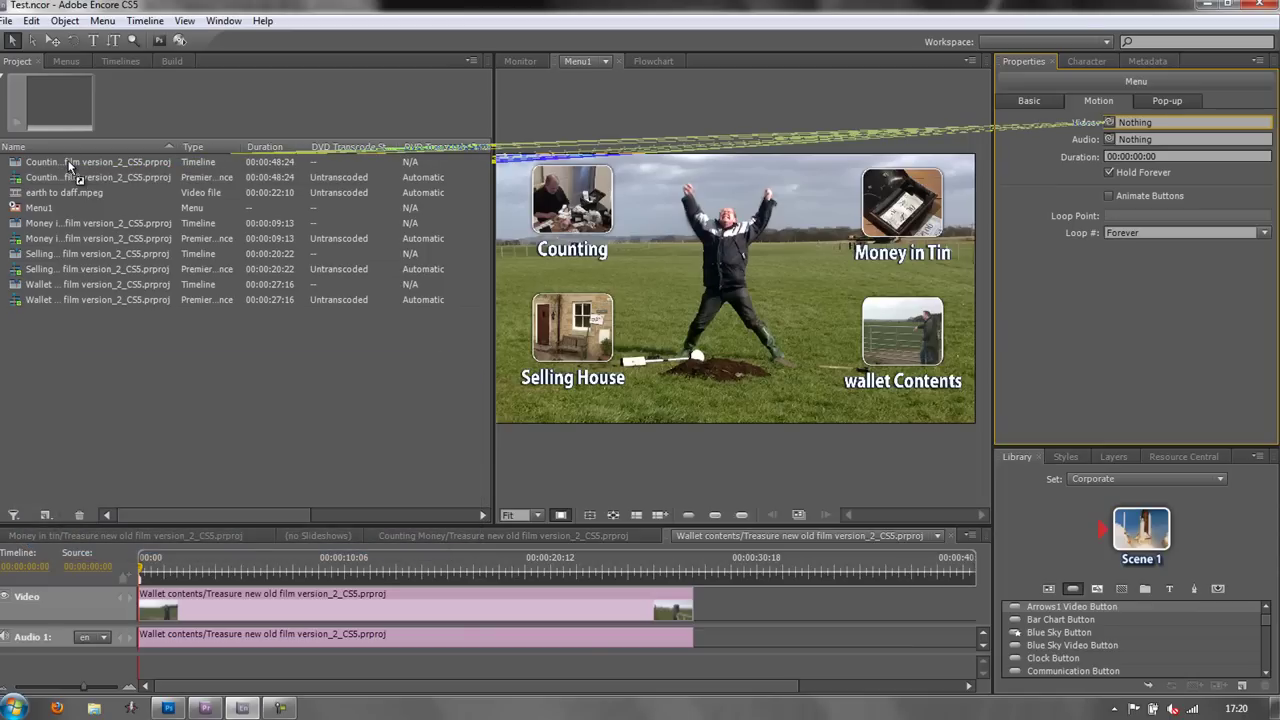
{"action": "left_click_drag", "start_coordinate": [68, 163], "coordinate": [66, 192]}
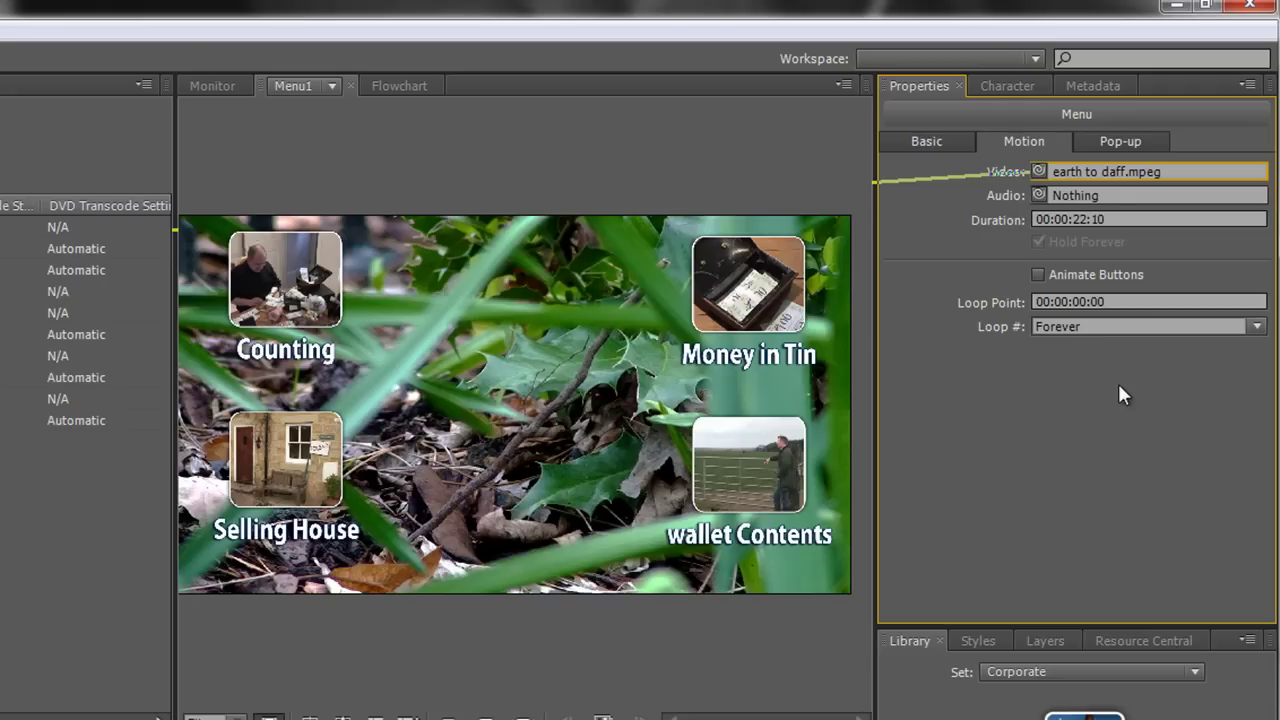
{"action": "left_click", "coordinate": [1257, 327]}
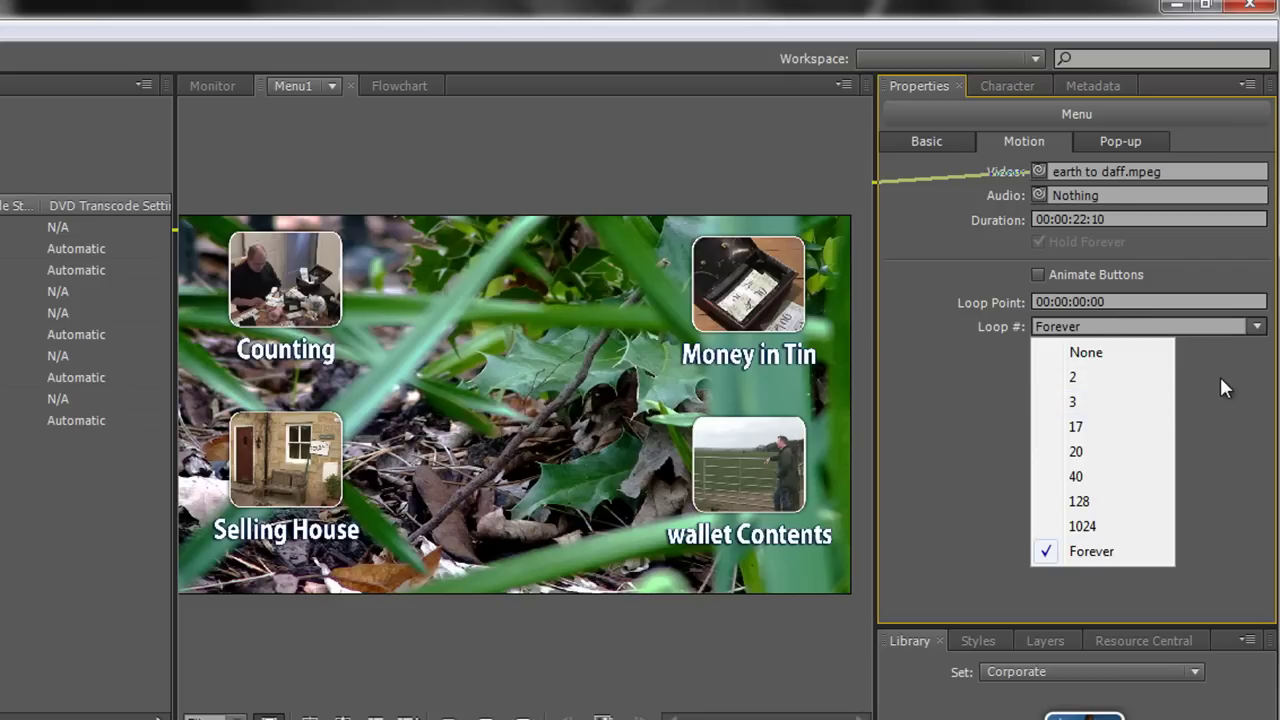
{"action": "left_click", "coordinate": [897, 324]}
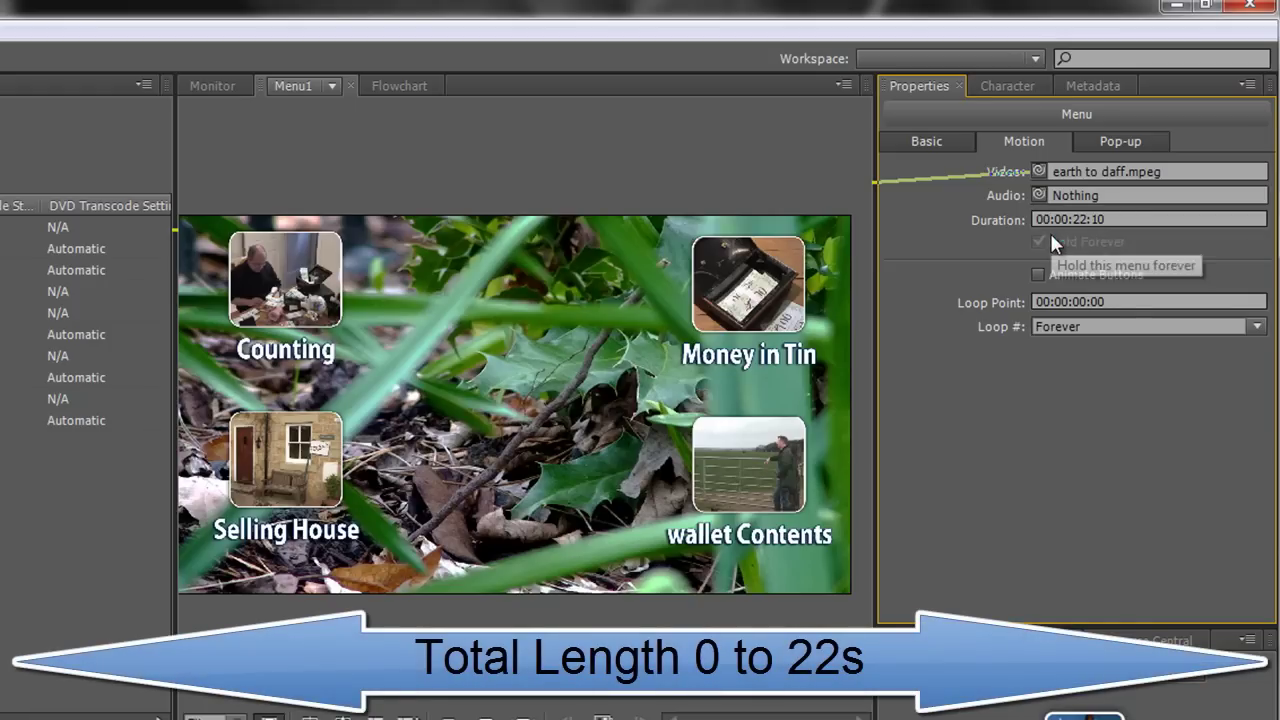
Step: Set Menu1's Loop Point to 00:00:15:00
{"action": "left_click", "coordinate": [1073, 301]}
{"action": "double_click", "coordinate": [1073, 301]}
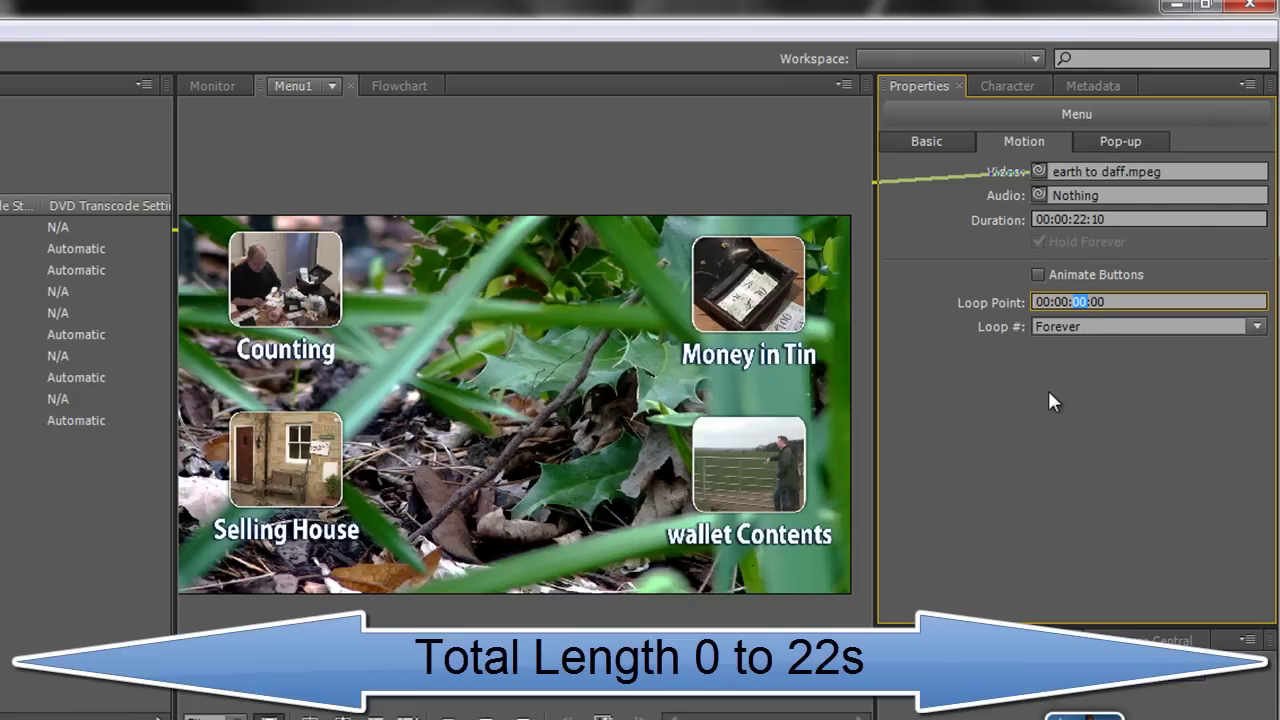
{"action": "type", "text": "15"}
{"action": "key", "text": "Return"}
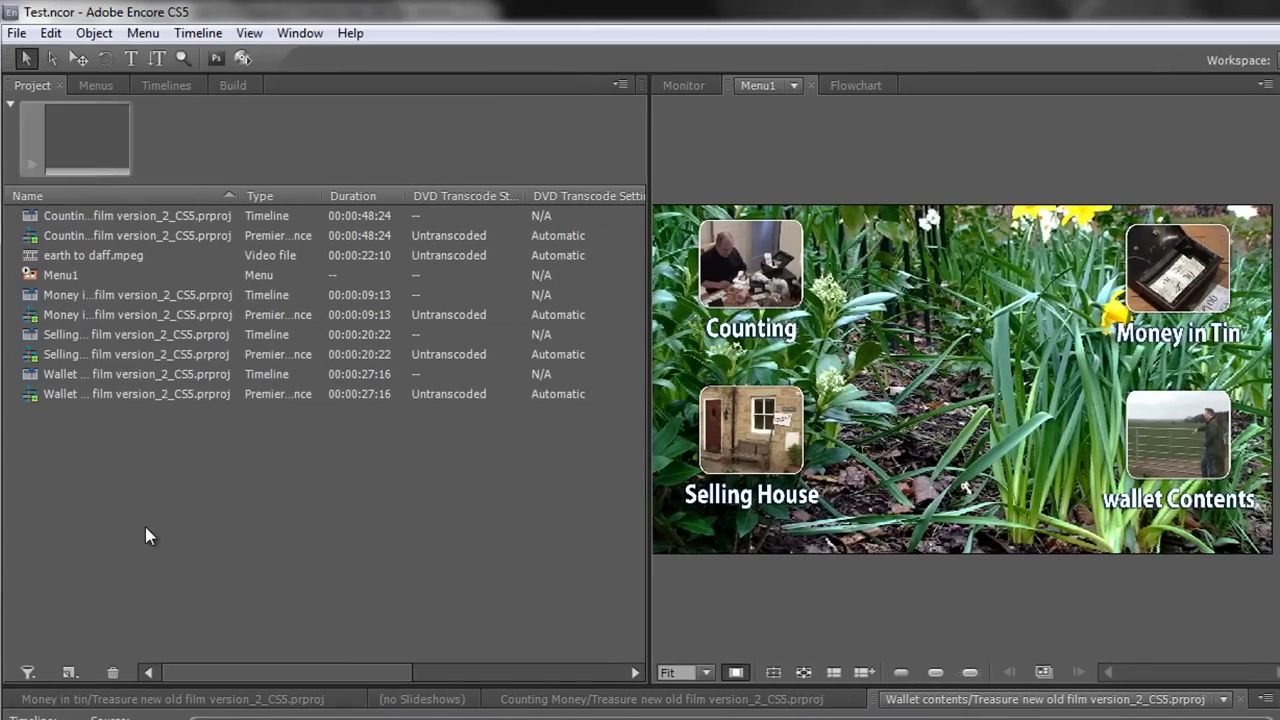
Step: Preview the project at 100% zoom, move the highlight to Money in Tin, then close
{"action": "left_click", "coordinate": [16, 33]}
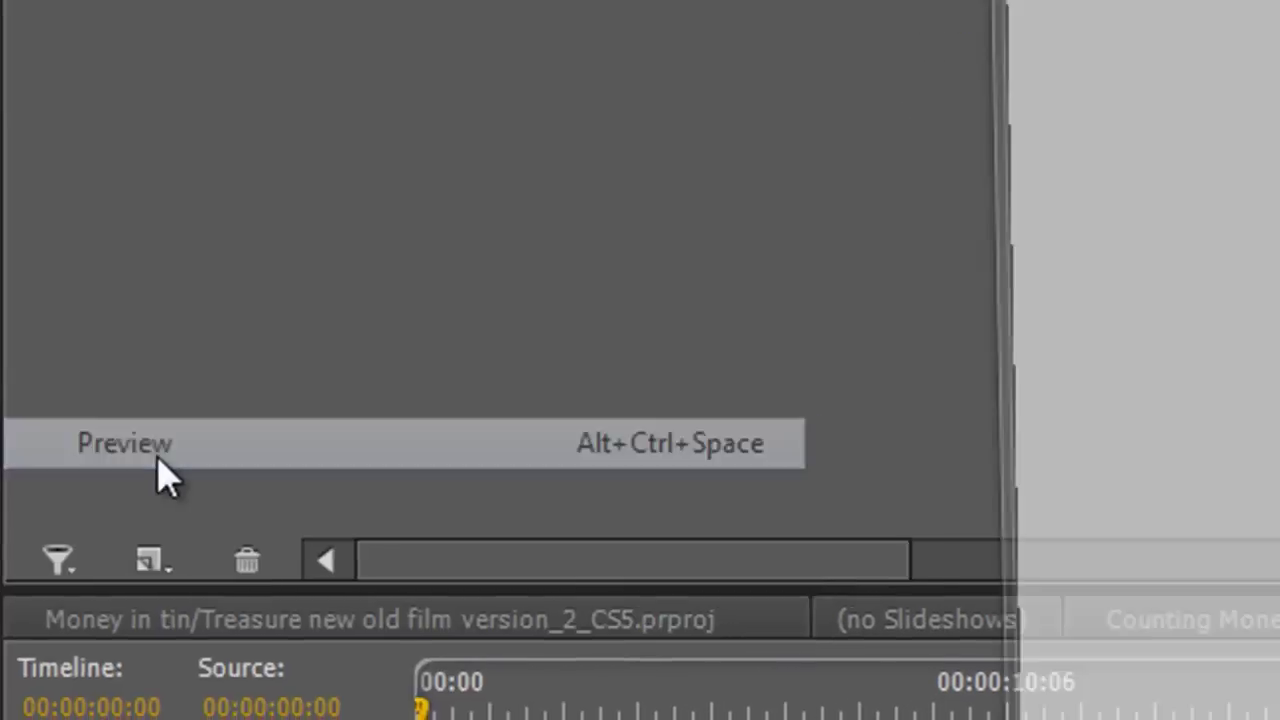
{"action": "left_click", "coordinate": [162, 455]}
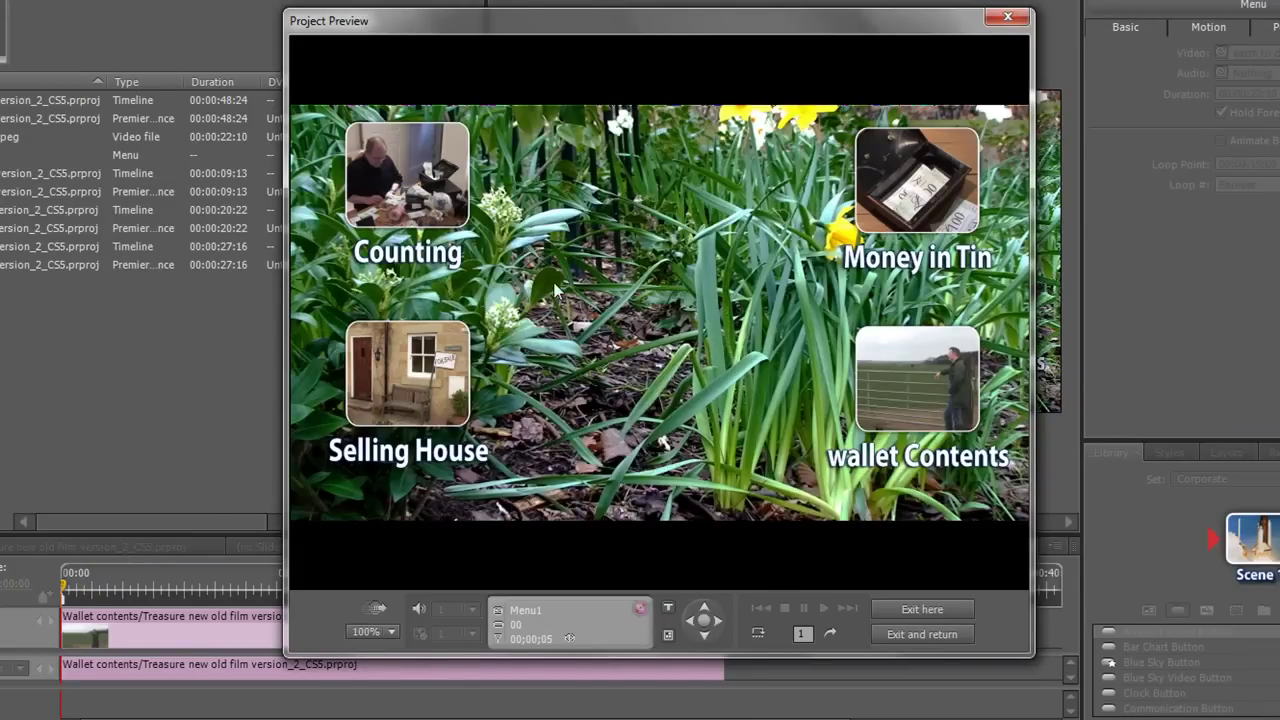
{"action": "left_click", "coordinate": [392, 632]}
{"action": "left_click", "coordinate": [388, 674]}
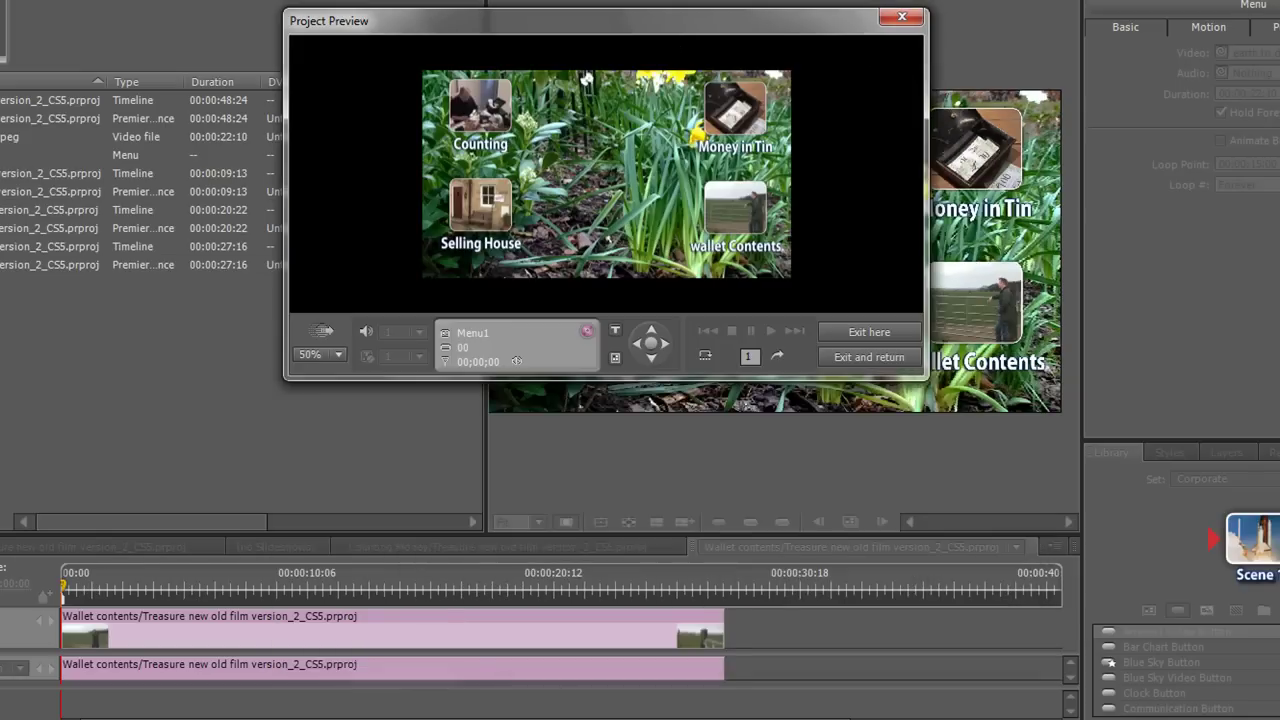
{"action": "left_click", "coordinate": [337, 357]}
{"action": "left_click", "coordinate": [337, 377]}
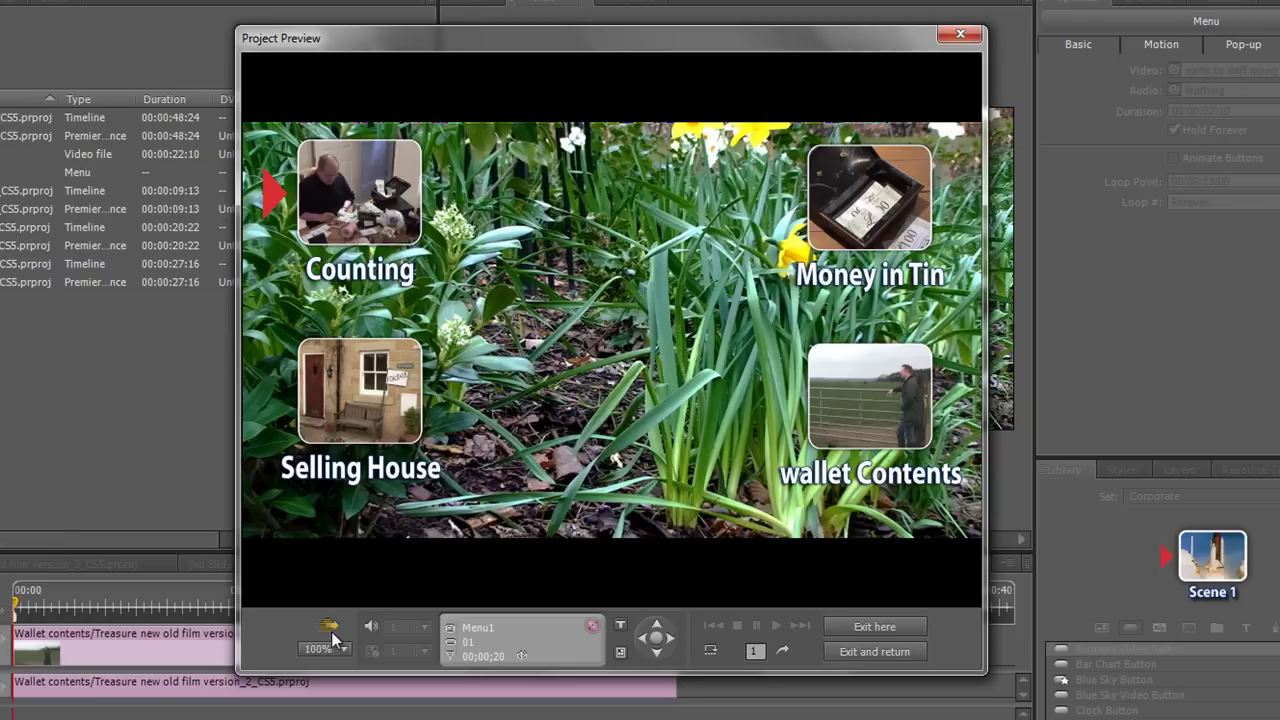
{"action": "key", "text": "Right"}
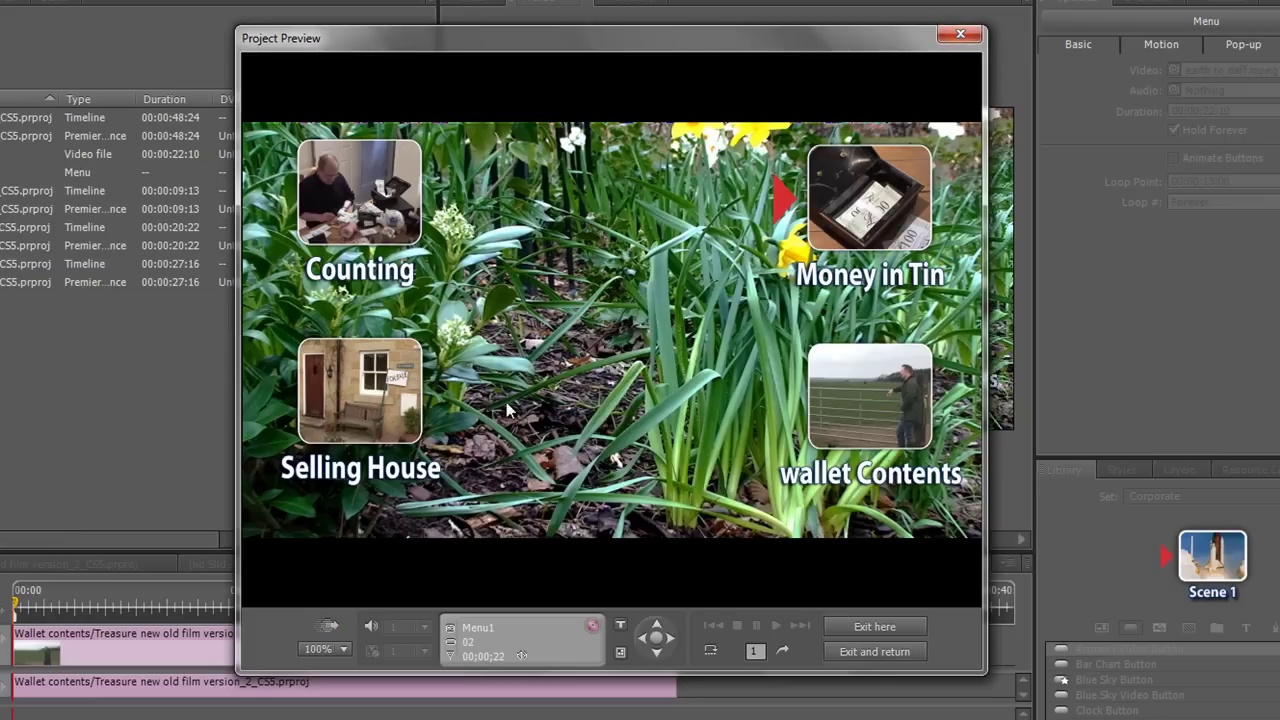
{"action": "left_click", "coordinate": [962, 36]}
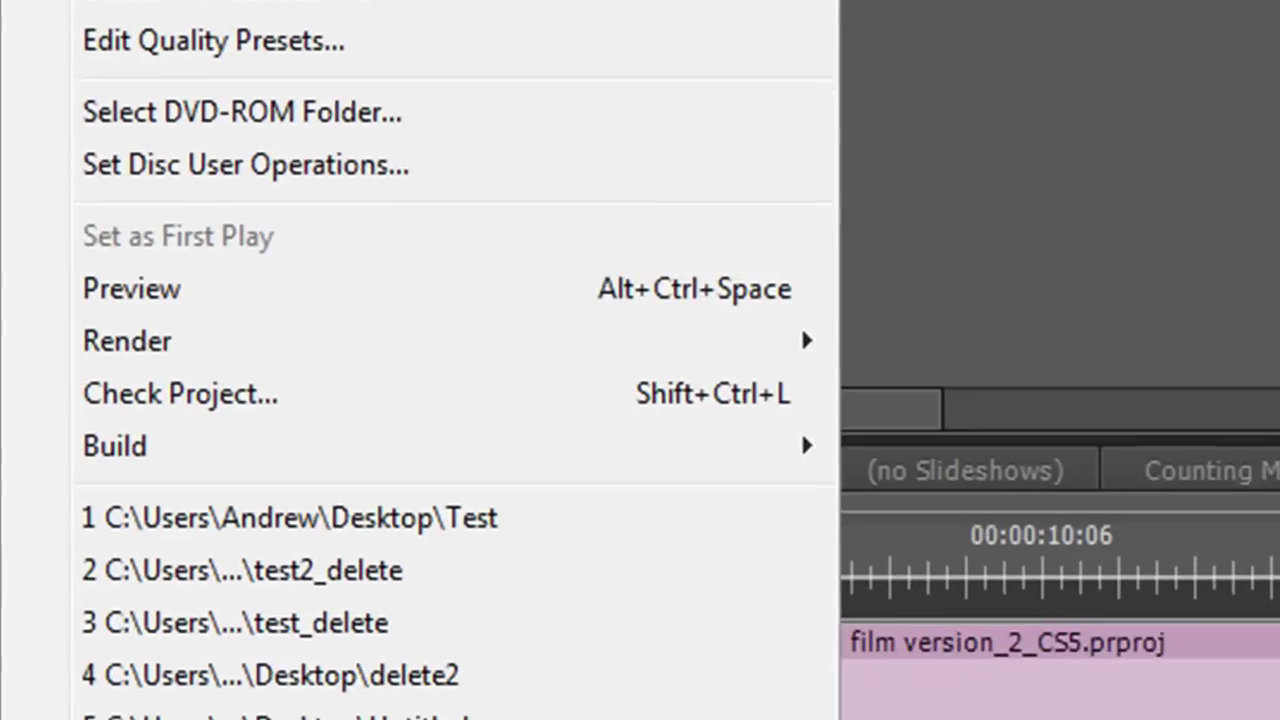
Step: Open Project Preview again and render Menu1's motion background for playback
{"action": "mouse_move", "coordinate": [66, 562]}
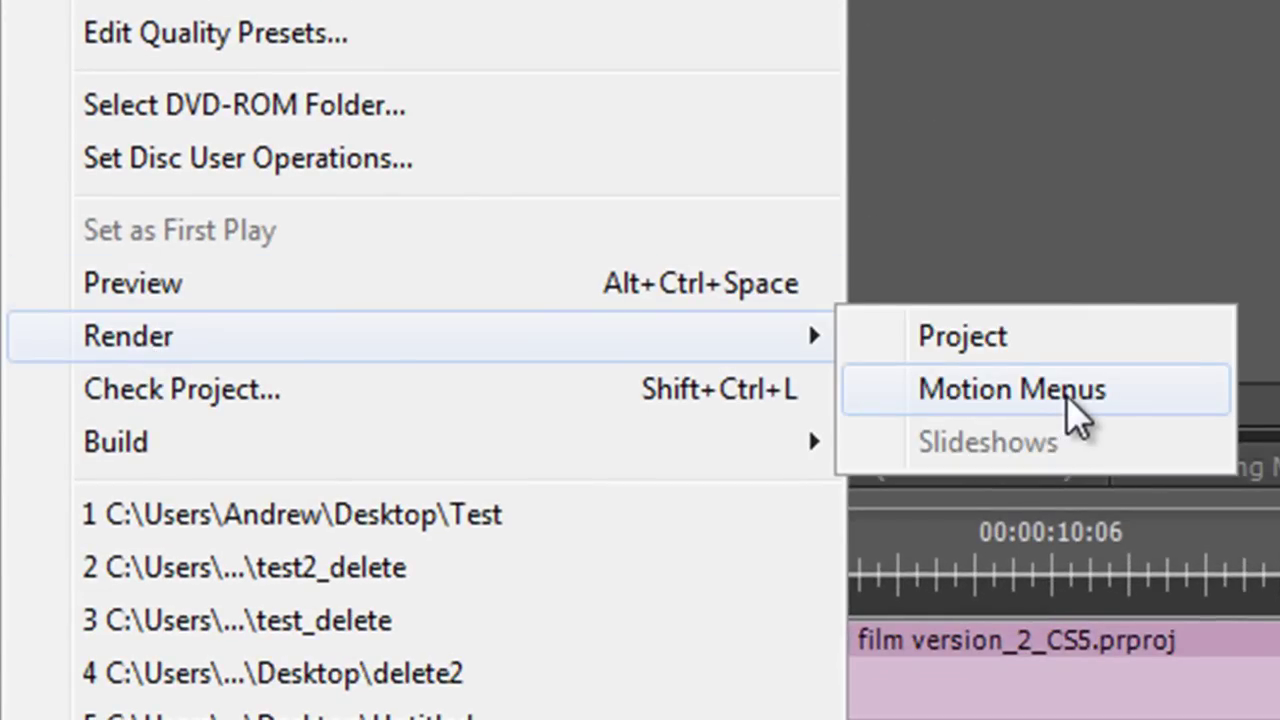
{"action": "left_click", "coordinate": [1130, 143]}
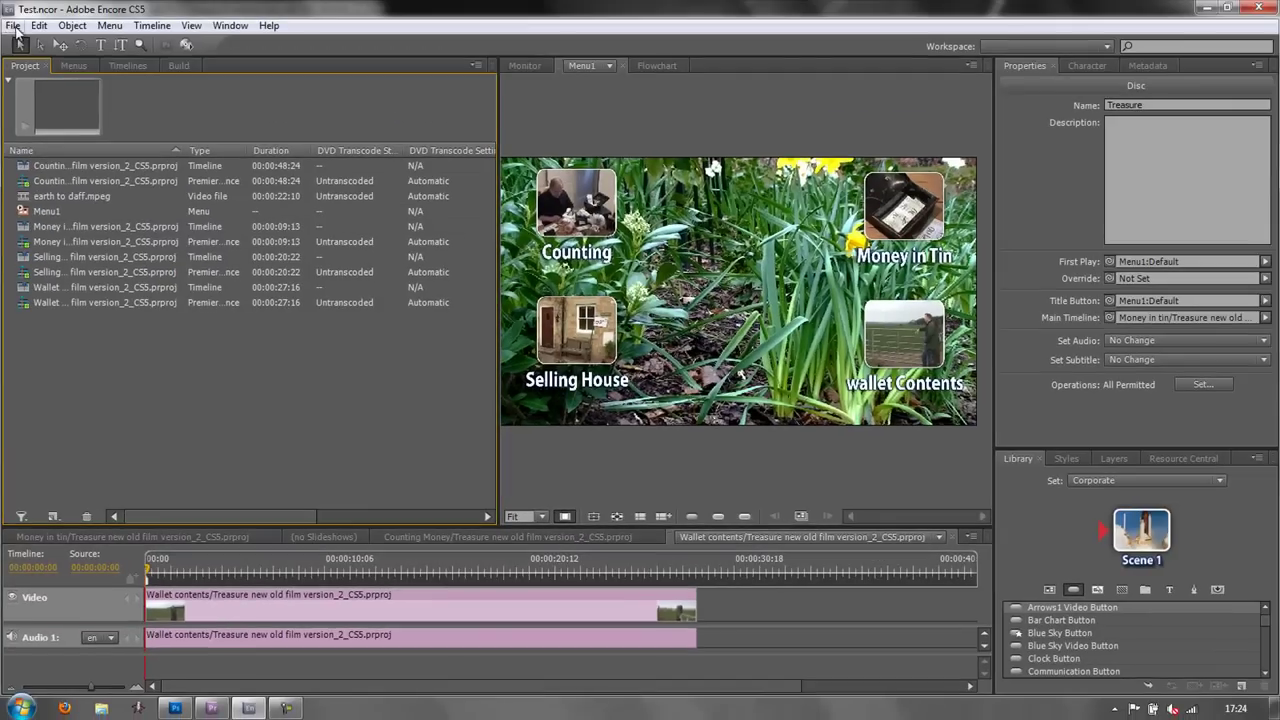
{"action": "left_click", "coordinate": [14, 27]}
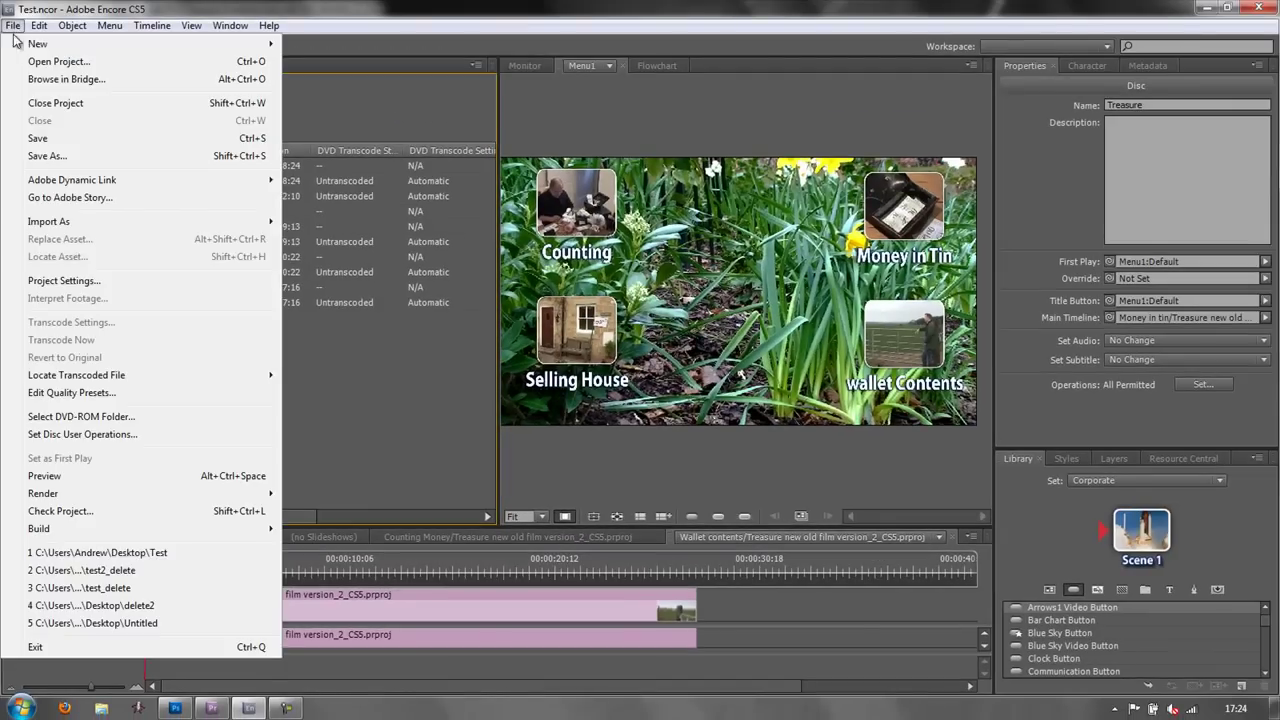
{"action": "left_click", "coordinate": [57, 482]}
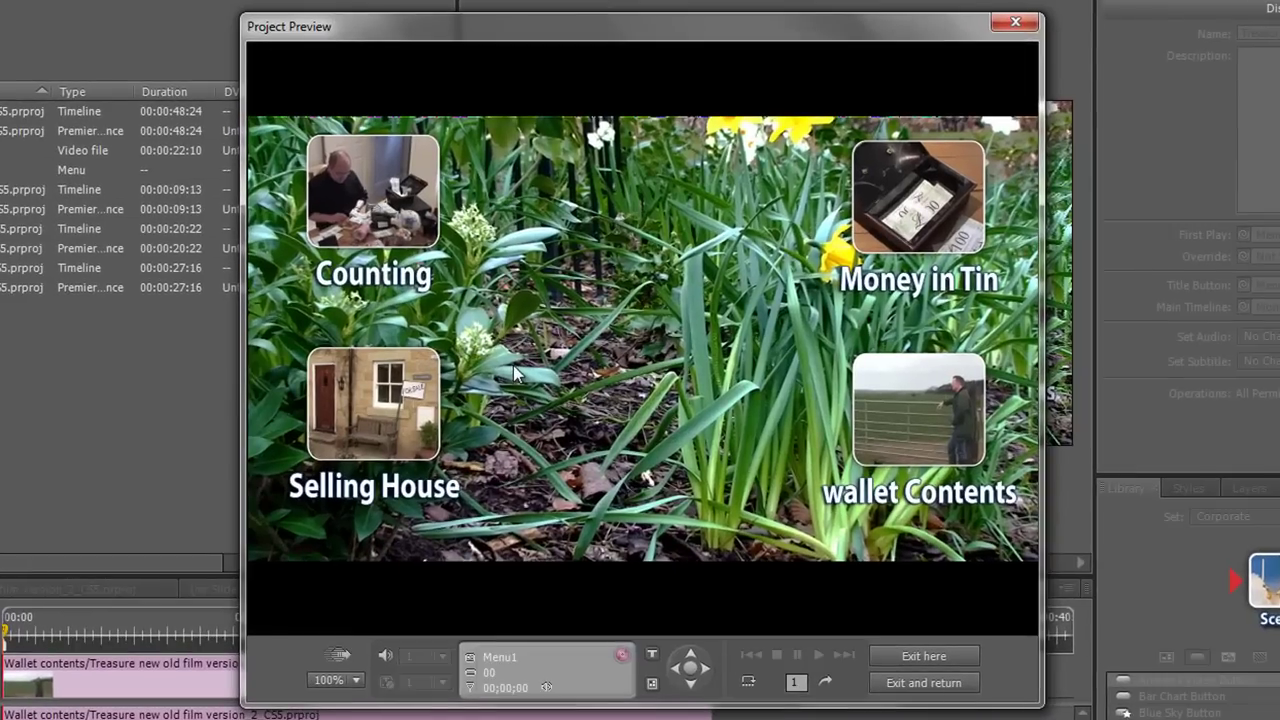
{"action": "left_click", "coordinate": [341, 660]}
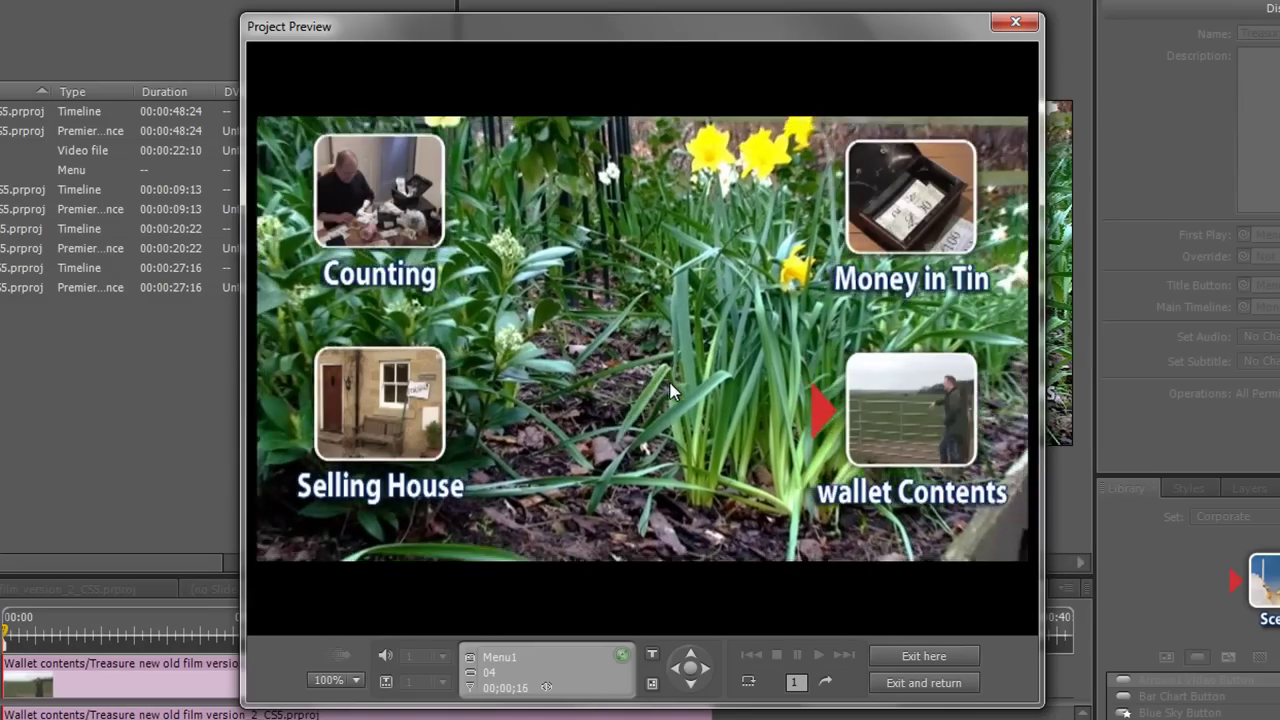
Step: Close the preview and import Tango 1 Vc - Charter.wav from the Desktop
{"action": "left_click", "coordinate": [930, 657]}
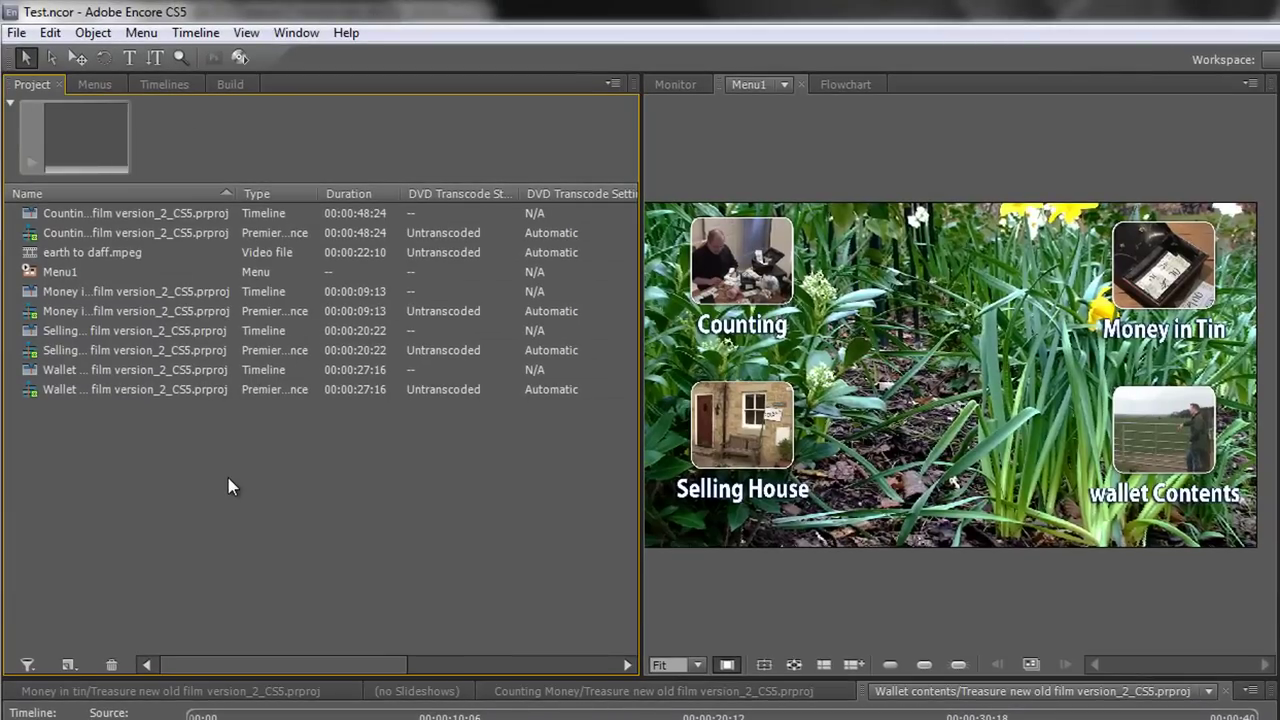
{"action": "double_click", "coordinate": [228, 478]}
{"action": "left_click", "coordinate": [558, 262]}
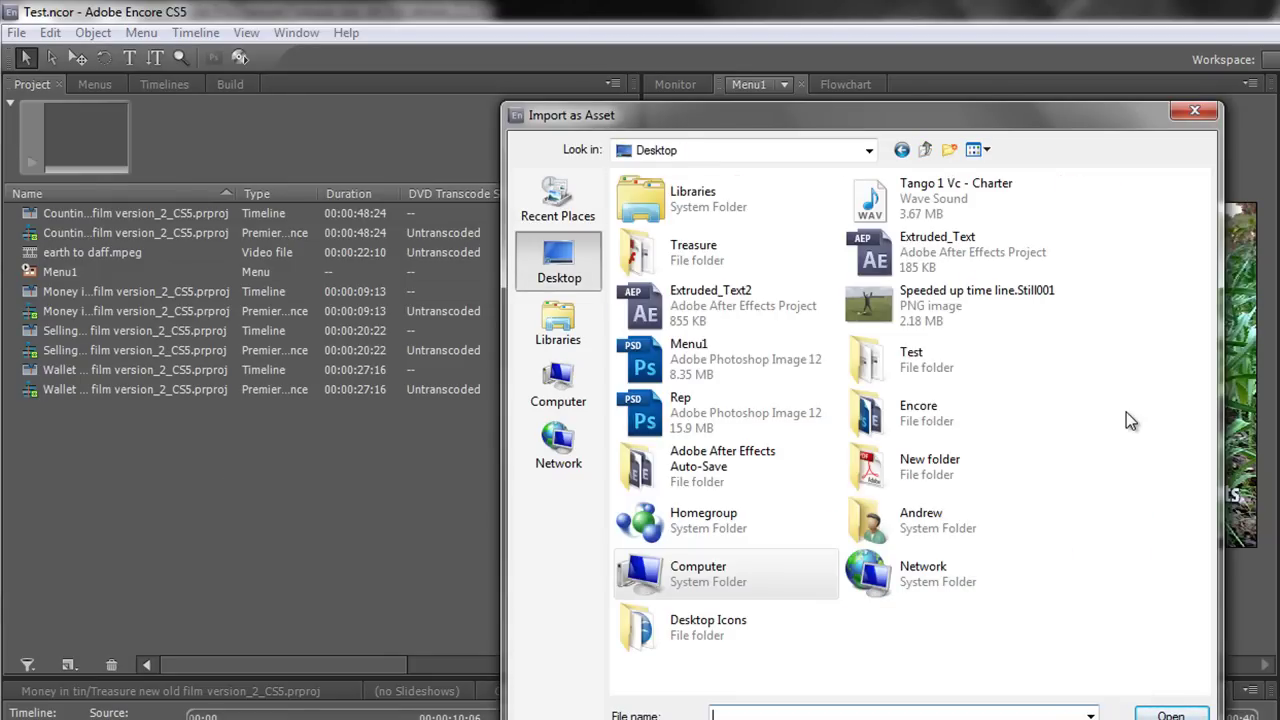
{"action": "double_click", "coordinate": [933, 197]}
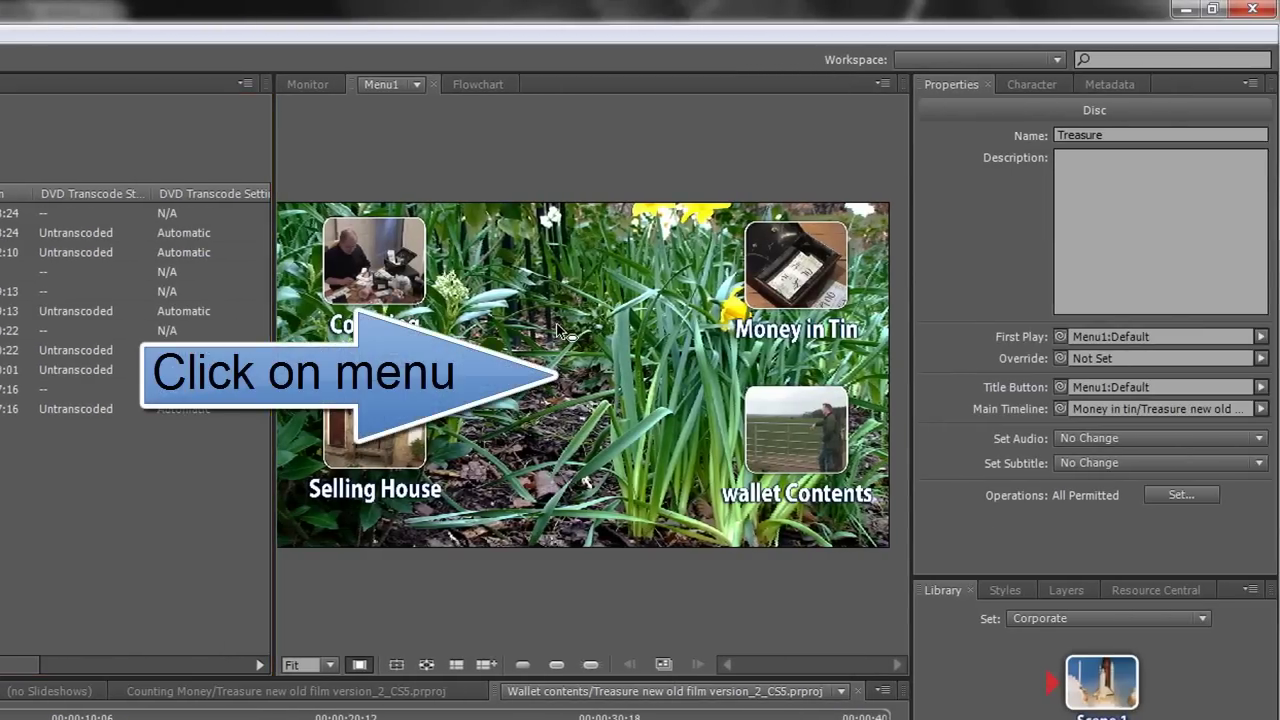
Step: Link Menu1's Motion audio to Tango 1 Vc - Charter.wav, setting a 00:00:20:01 duration
{"action": "left_click", "coordinate": [1186, 151]}
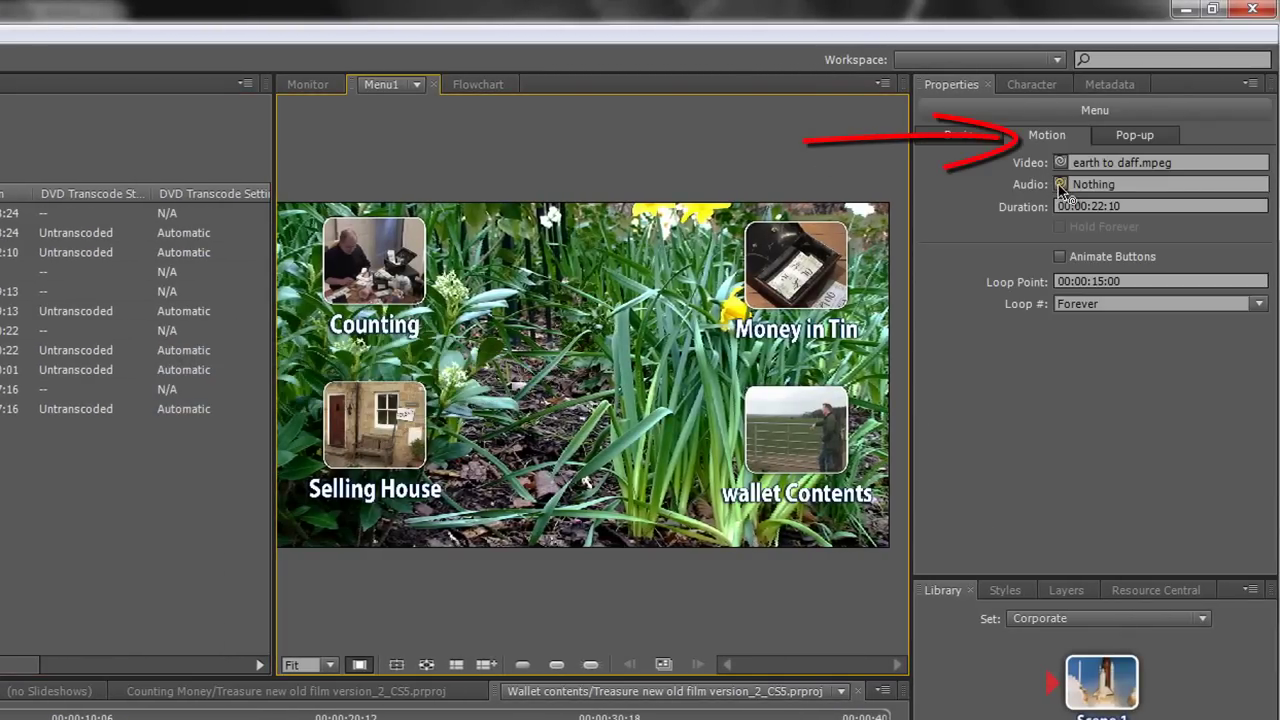
{"action": "left_click_drag", "start_coordinate": [1060, 184], "coordinate": [0, 368]}
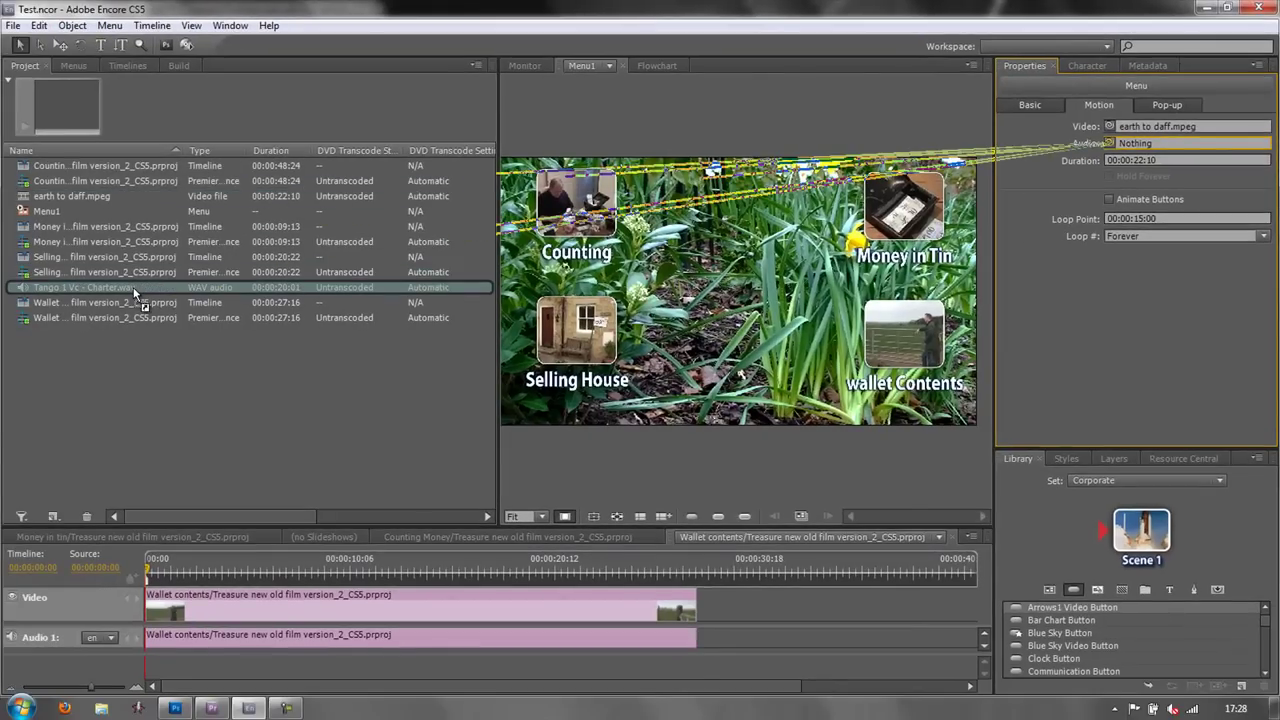
{"action": "left_click_drag", "start_coordinate": [133, 287], "coordinate": [133, 287]}
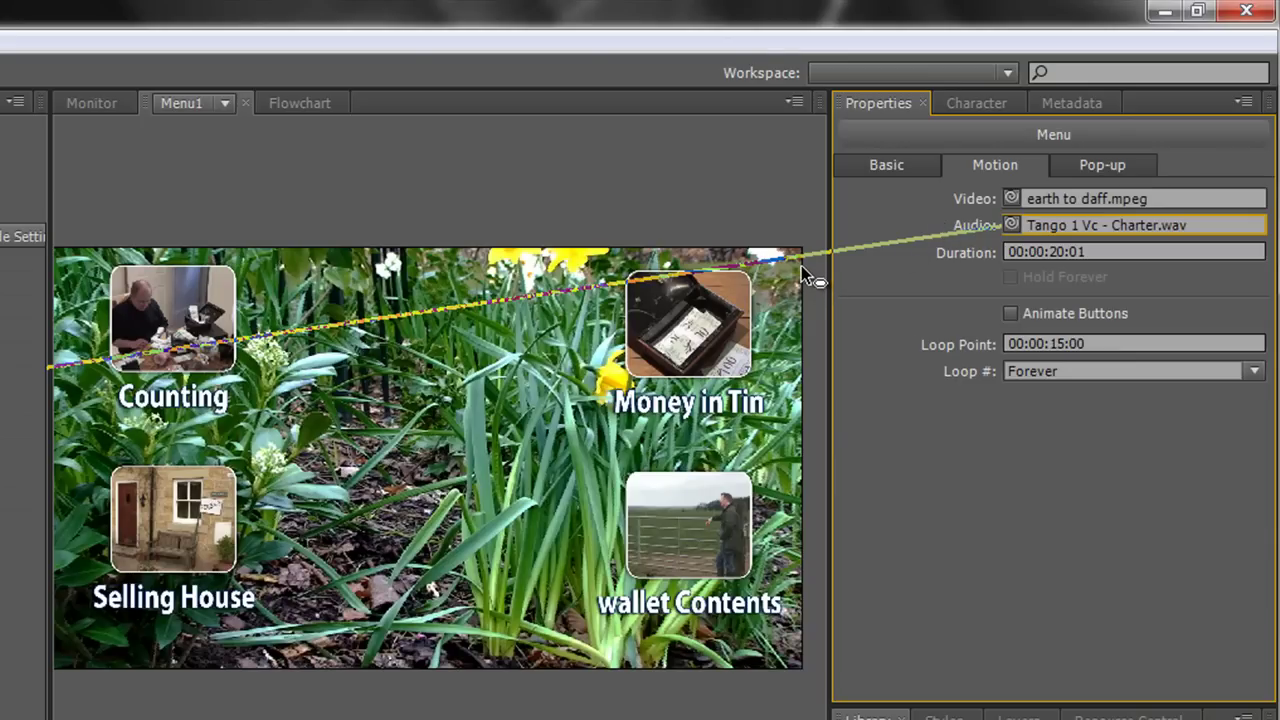
{"action": "left_click_drag", "start_coordinate": [801, 265], "coordinate": [487, 275]}
{"action": "left_click_drag", "start_coordinate": [46, 368], "coordinate": [40, 370]}
Step: Run File > Preview to play Menu1 with the daffodil video and Tango audio
{"action": "left_click", "coordinate": [0, 39]}
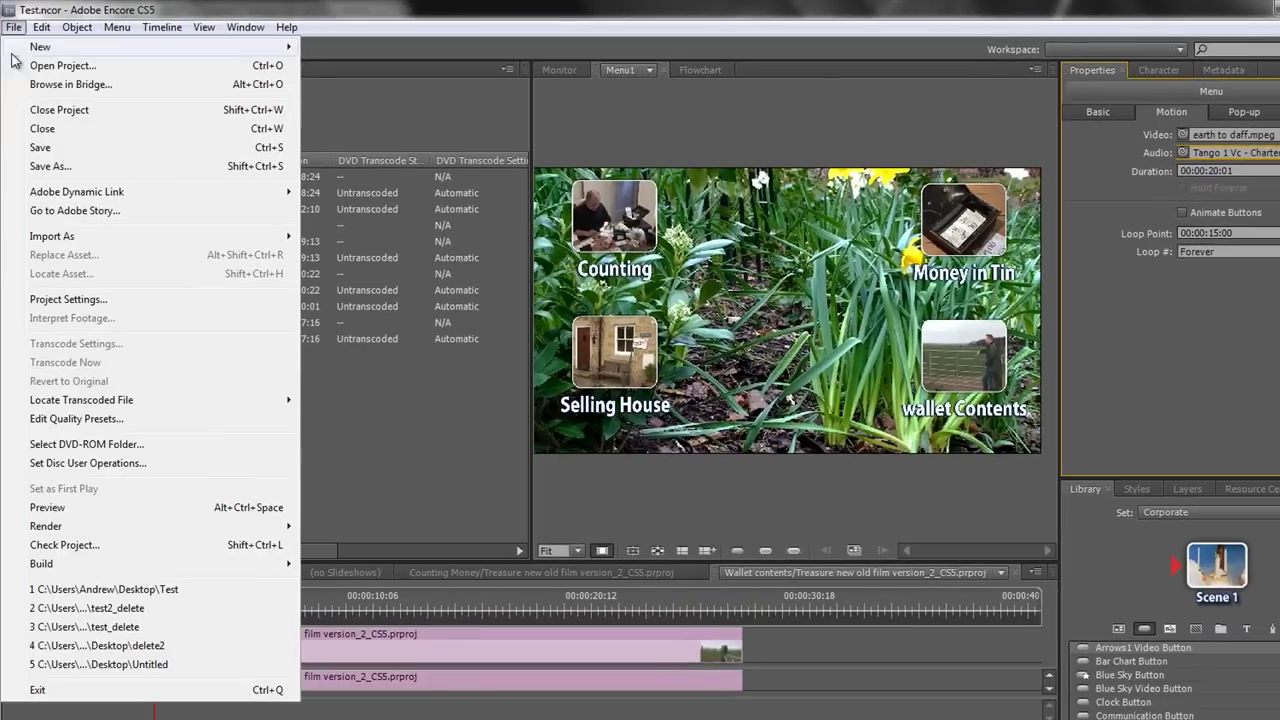
{"action": "left_click", "coordinate": [38, 510]}
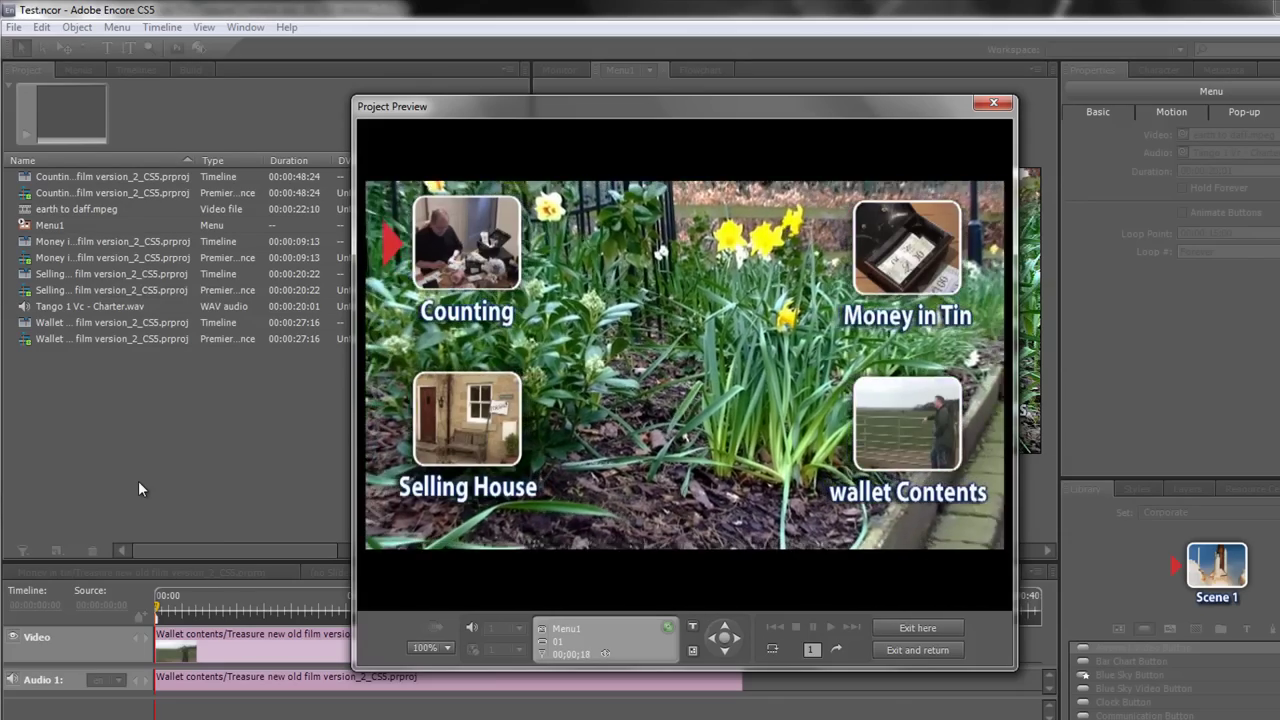
Step: Dismiss the Project Preview window with Esc, back to the Menu1 editor
{"action": "key", "text": "Escape"}
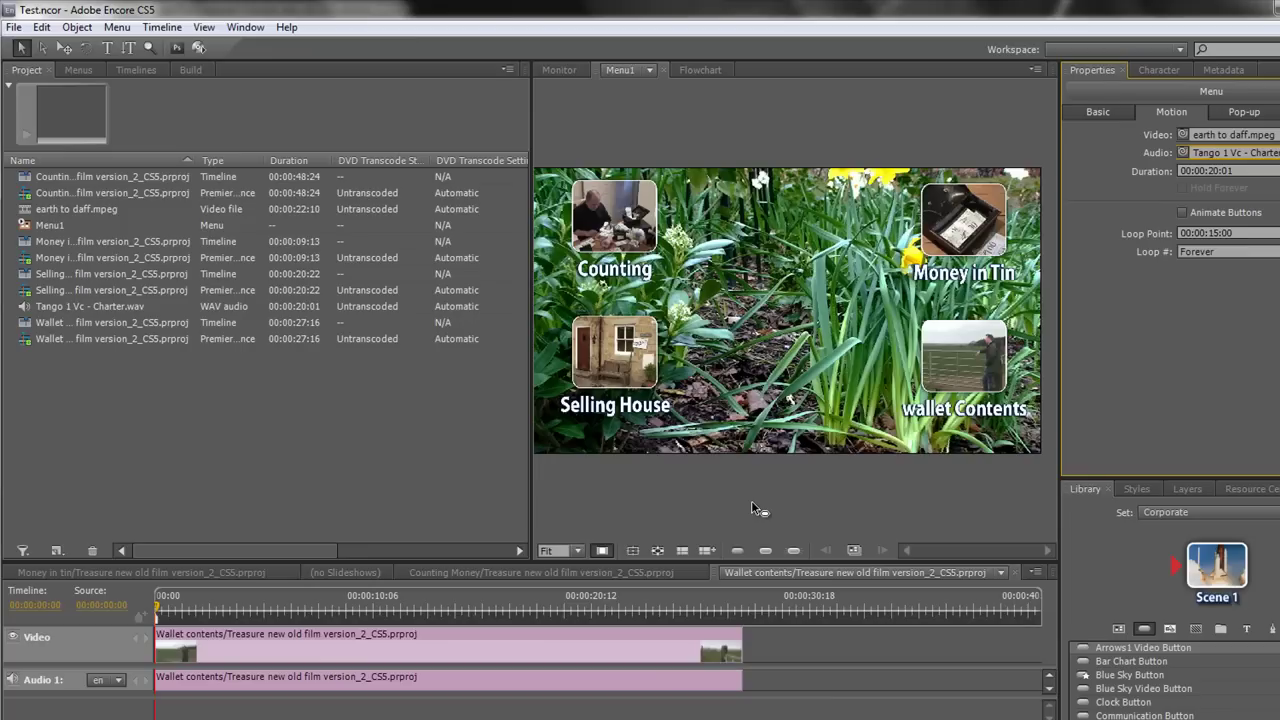